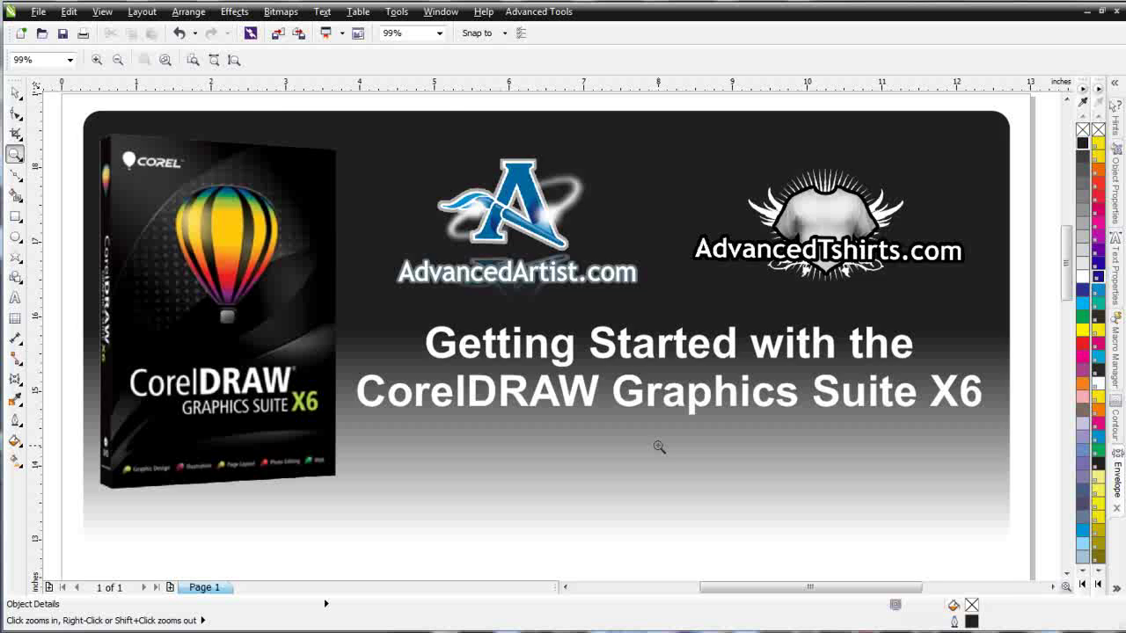
Step: Zoom out from 99% to 50% so the whole page with its banner is visible
right_click(657, 448)
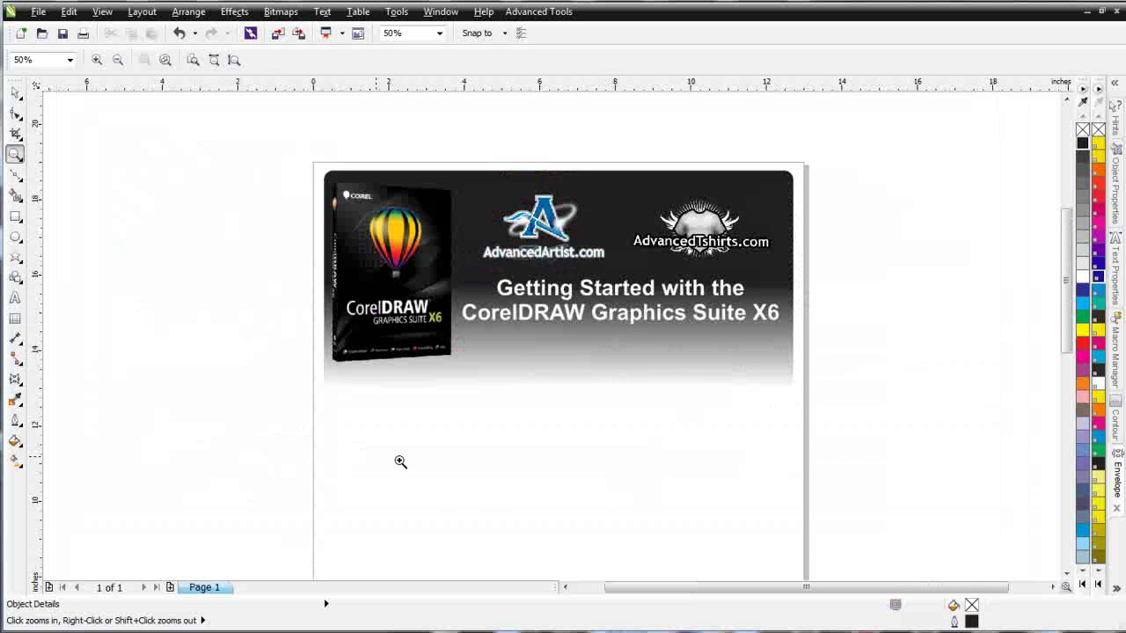
Step: Draw a rectangle below the banner and fill it green from the palette
click(15, 217)
drag(344, 433, 480, 472)
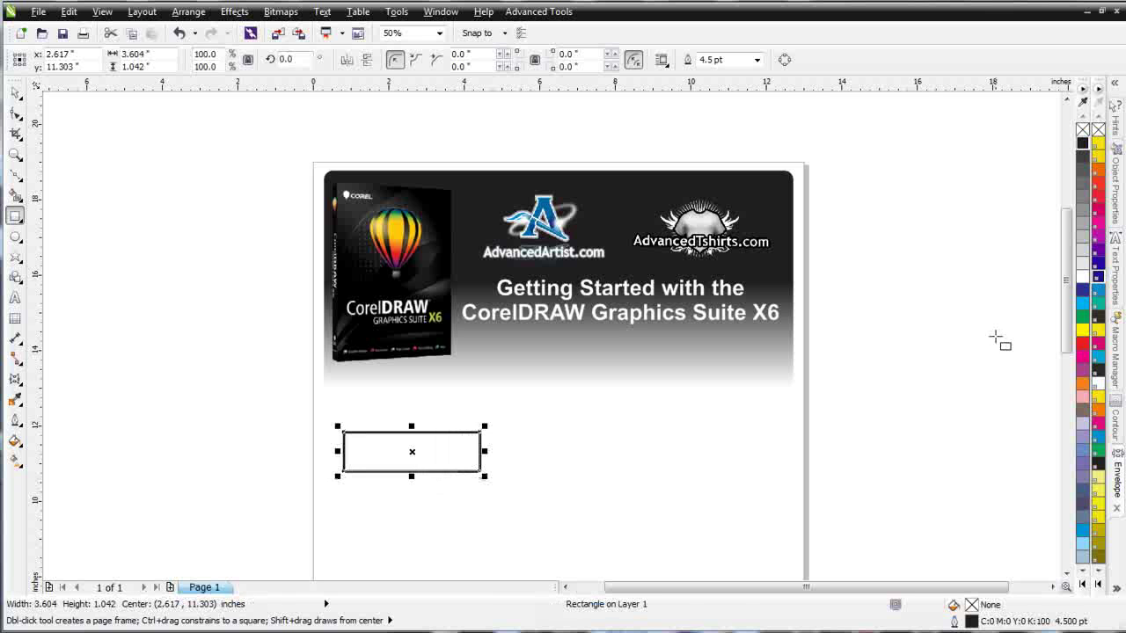
click(1082, 317)
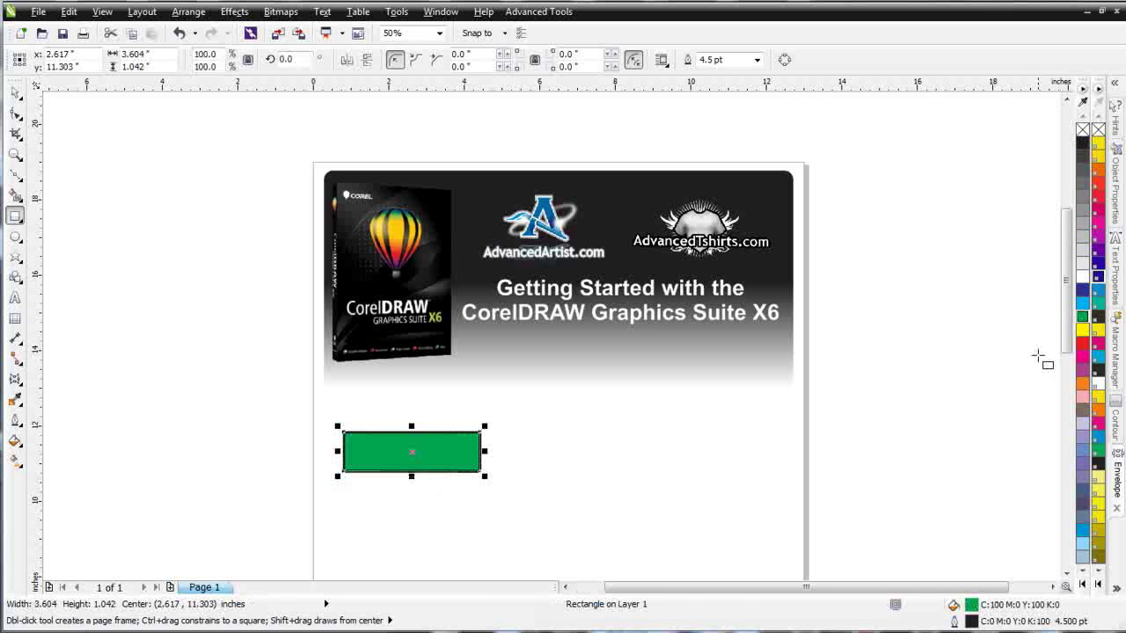
Step: Copy the green rectangle into a side-by-side row and zoom in on it
click(15, 92)
drag(416, 451, 708, 457)
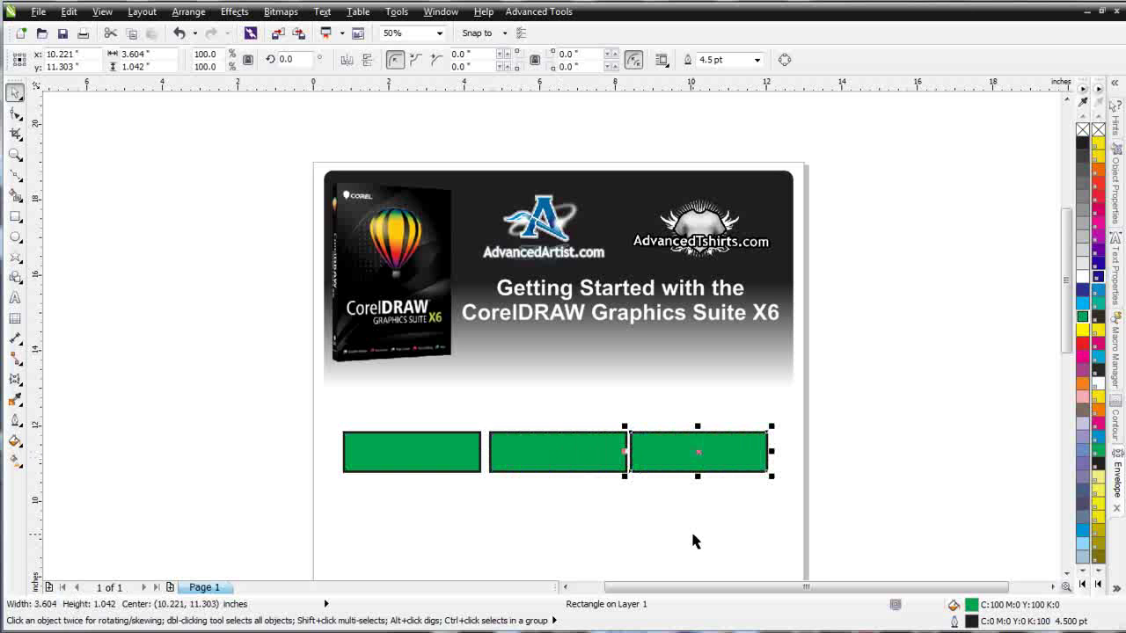
click(15, 154)
drag(201, 353, 869, 530)
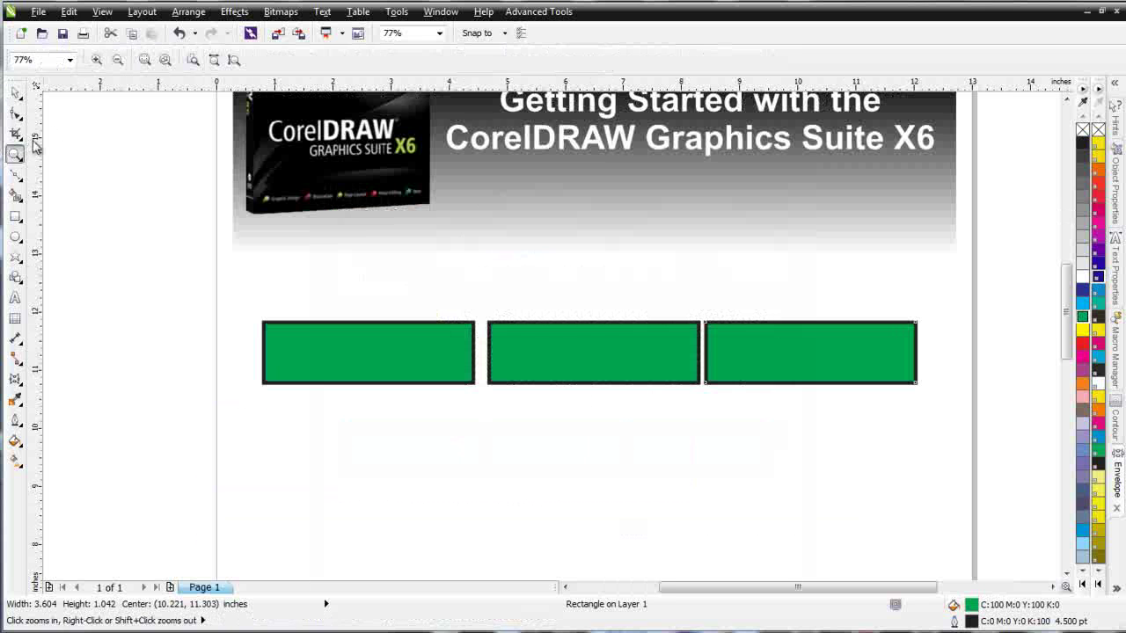
Step: Stagger the middle and right rectangles downward so their tops no longer line up
click(13, 94)
click(554, 378)
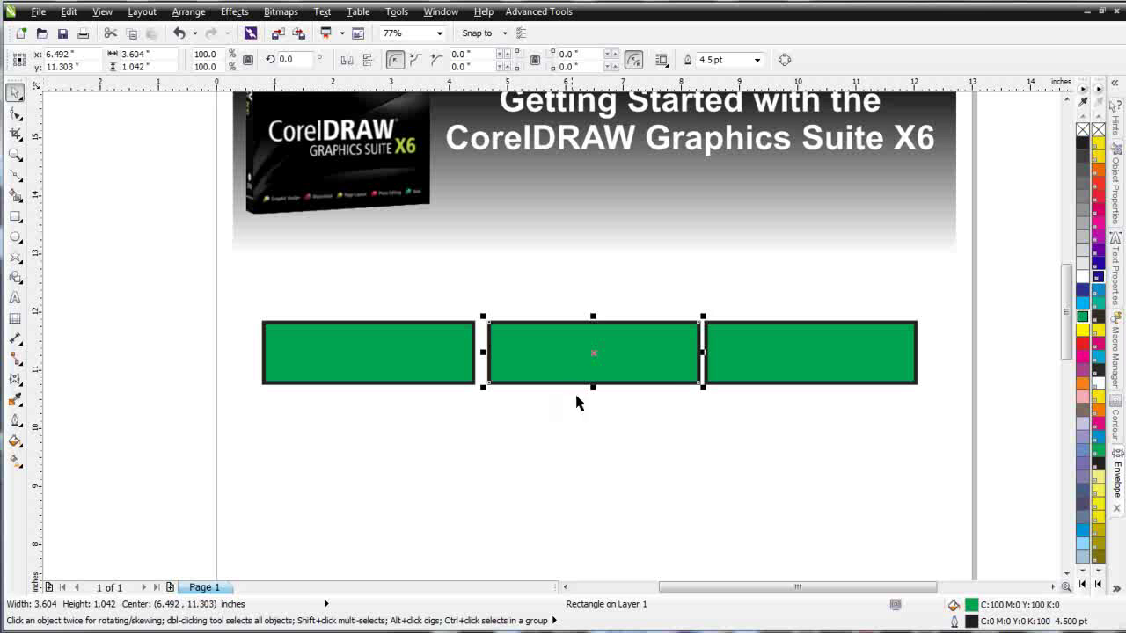
drag(577, 361, 583, 401)
drag(742, 370, 754, 455)
Step: Marquee-select all three rectangles and align their tops, undoing a trial left alignment
drag(201, 290, 941, 547)
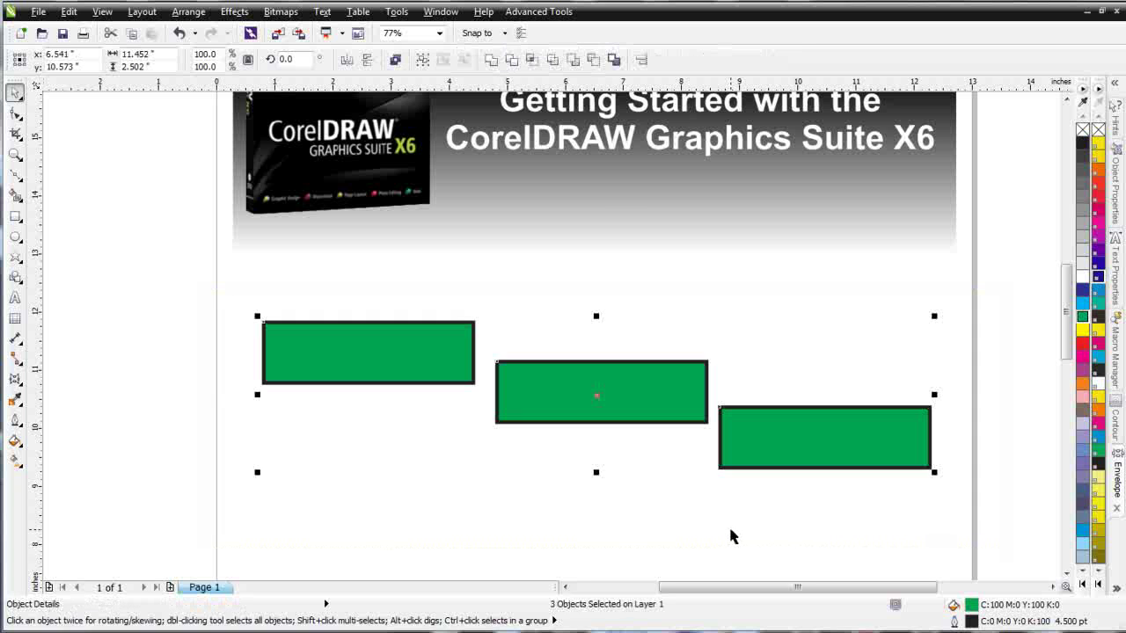
key(t)
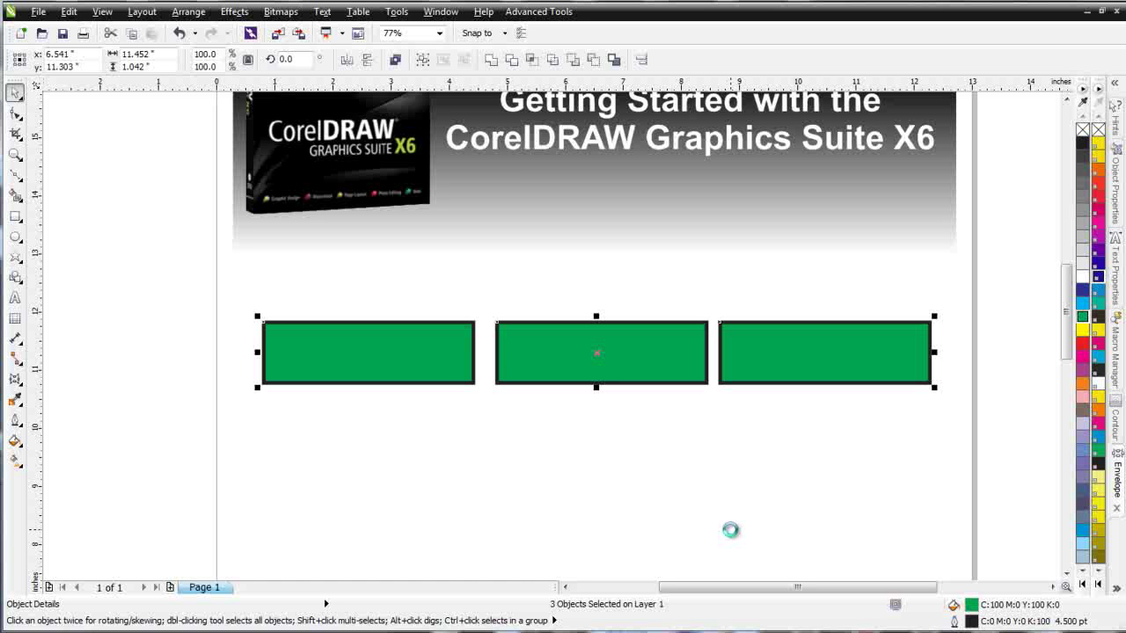
key(l)
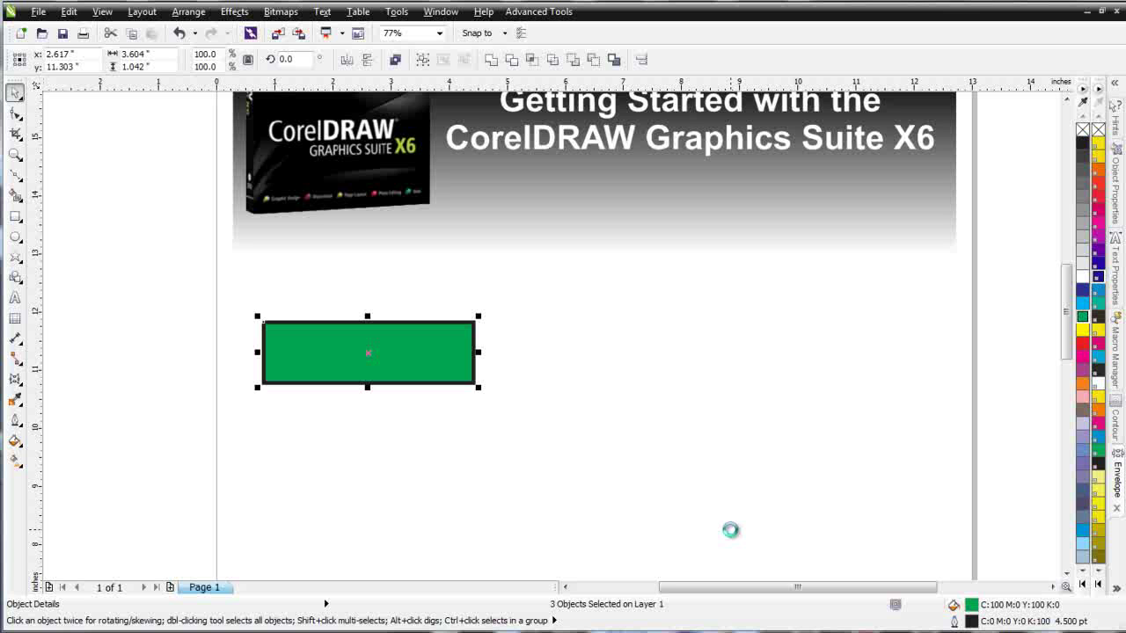
key(ctrl+z)
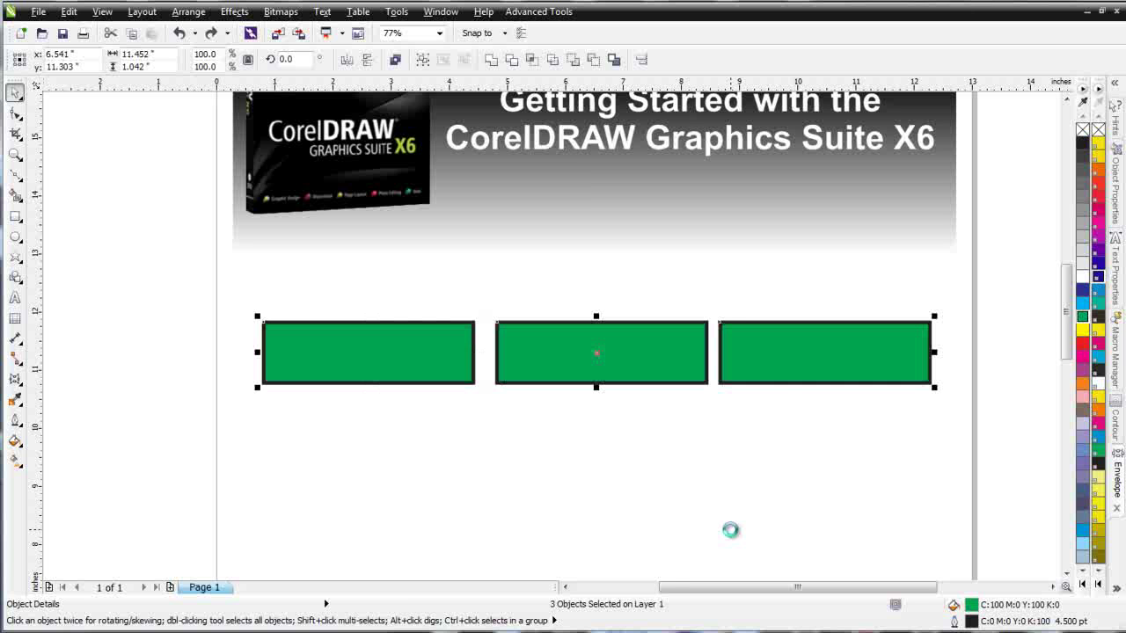
Step: Reselect all three rectangles with Ctrl+A, then try a centre alignment and undo it
click(728, 537)
click(780, 377)
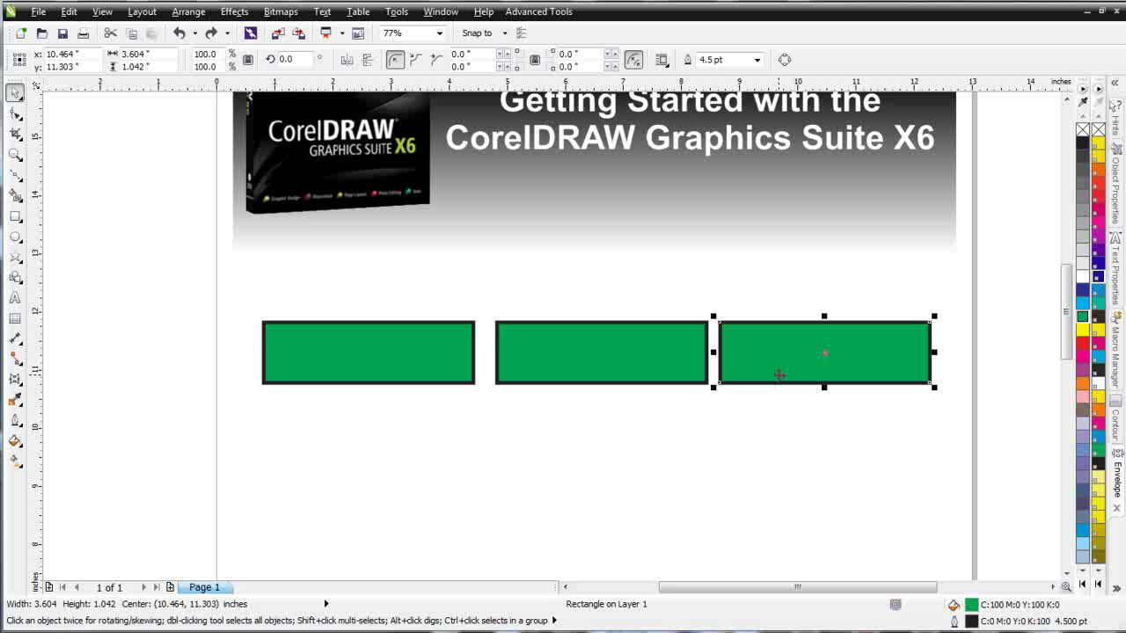
click(368, 356)
key(ctrl+a)
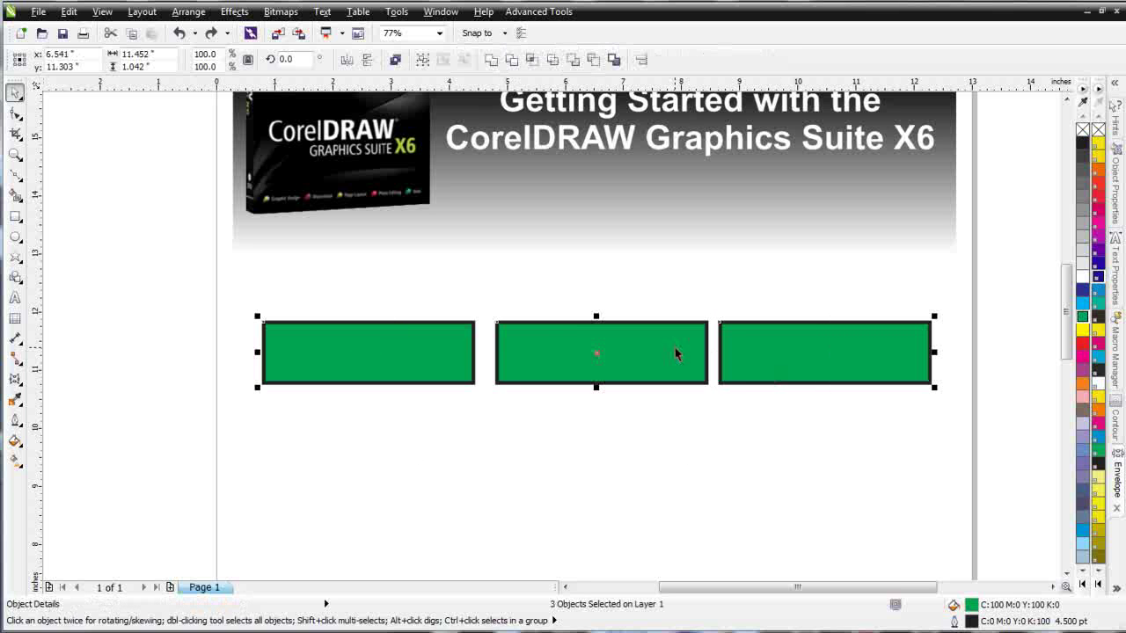
key(c)
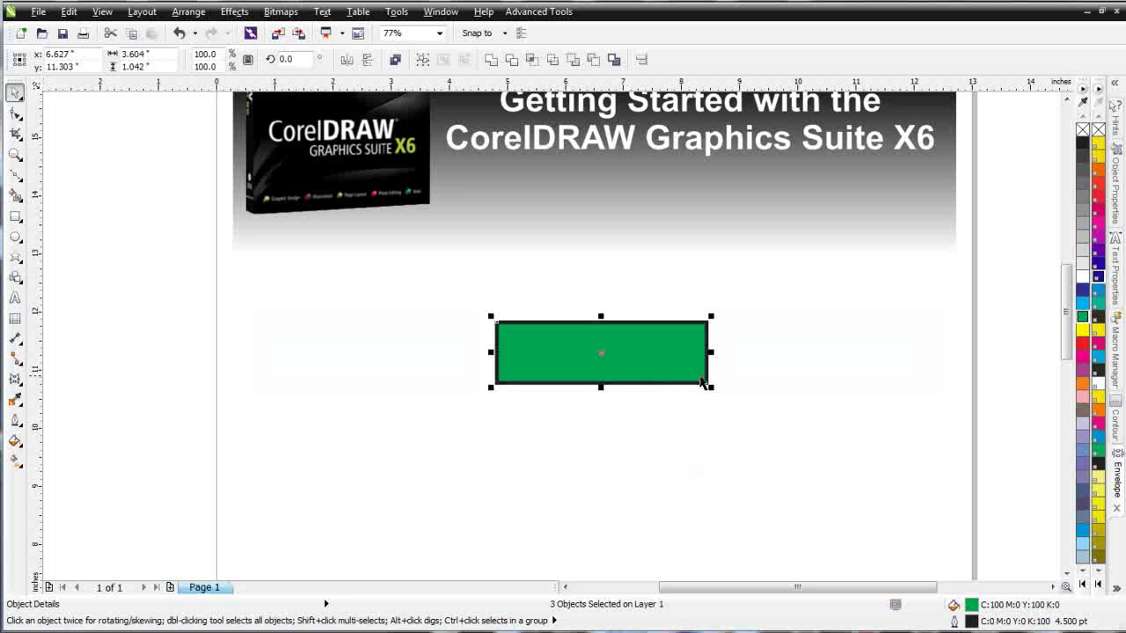
key(ctrl+z)
Step: Rotate the middle rectangle 270° to stand upright and align its top with the other two
click(726, 480)
click(648, 369)
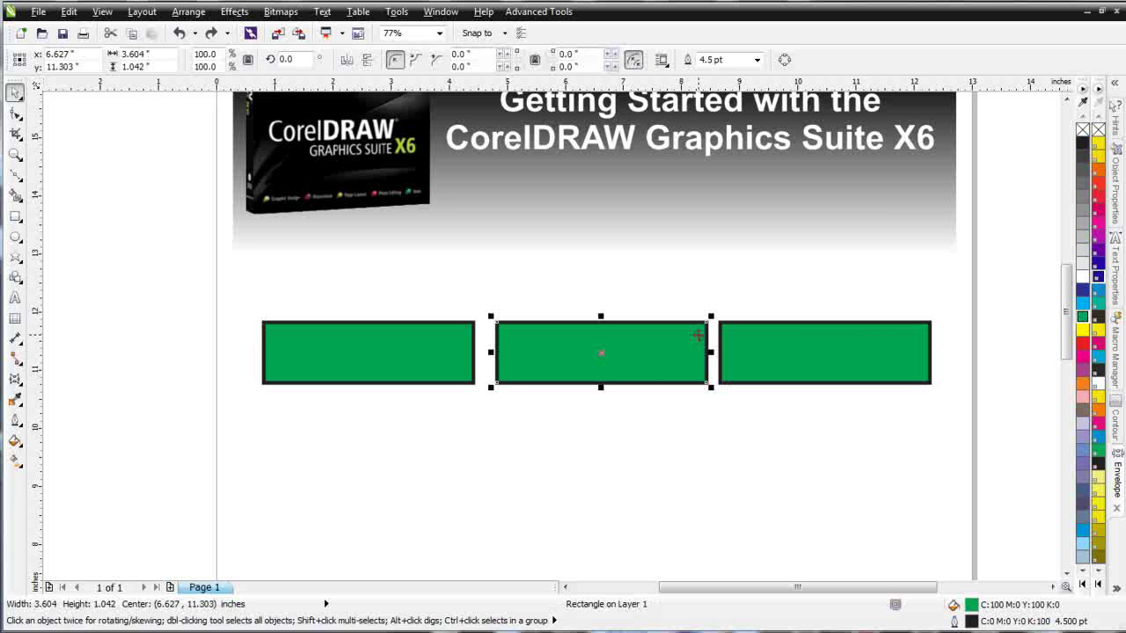
click(703, 324)
drag(711, 319, 645, 471)
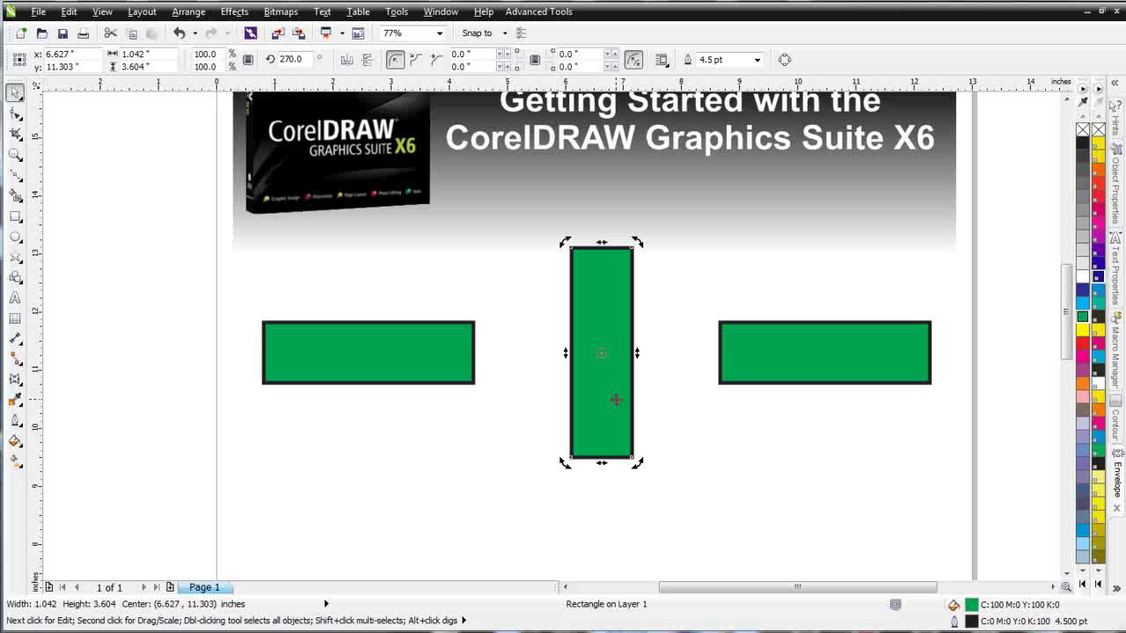
shift+click(798, 366)
shift+click(428, 354)
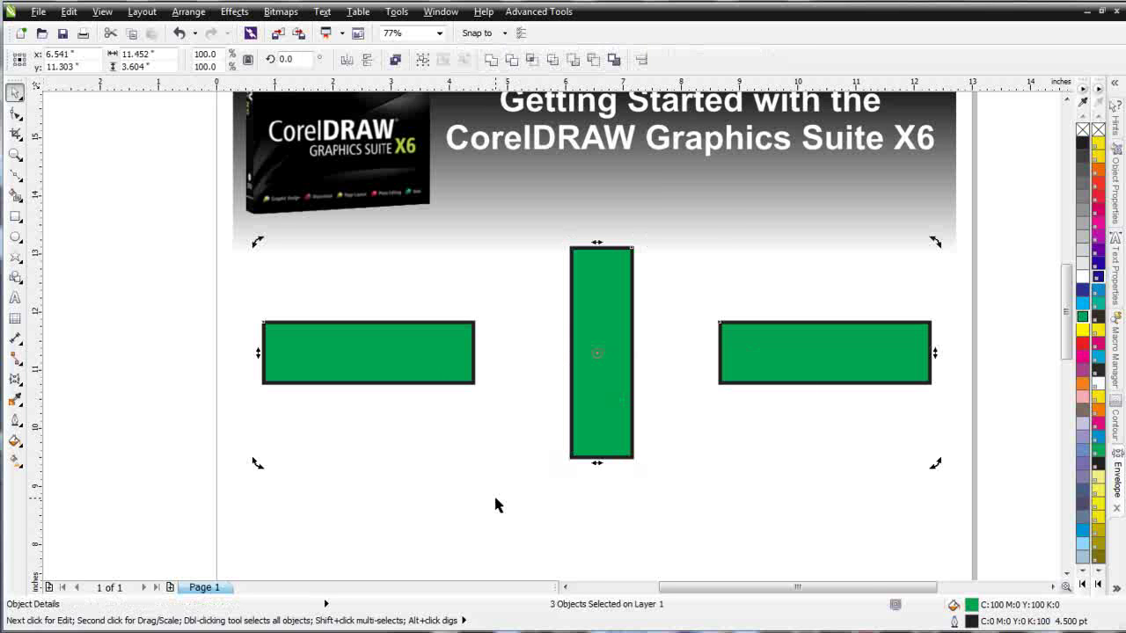
key(t)
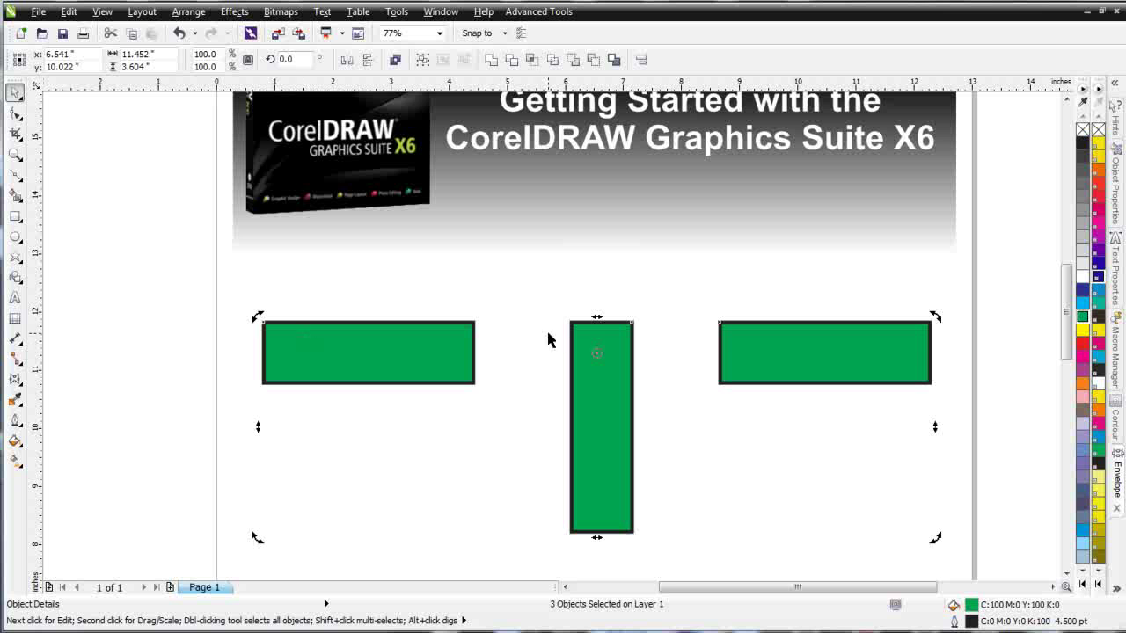
Step: Reselect all three shapes, then try bottom and centre alignments and undo both
click(854, 488)
click(827, 370)
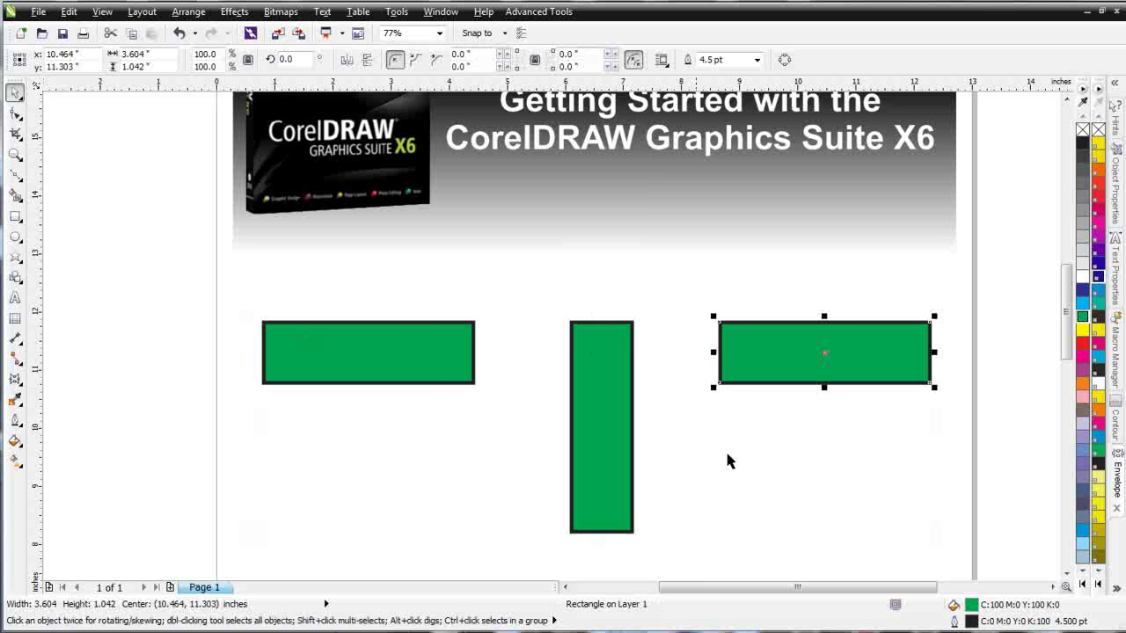
shift+click(409, 373)
shift+click(605, 450)
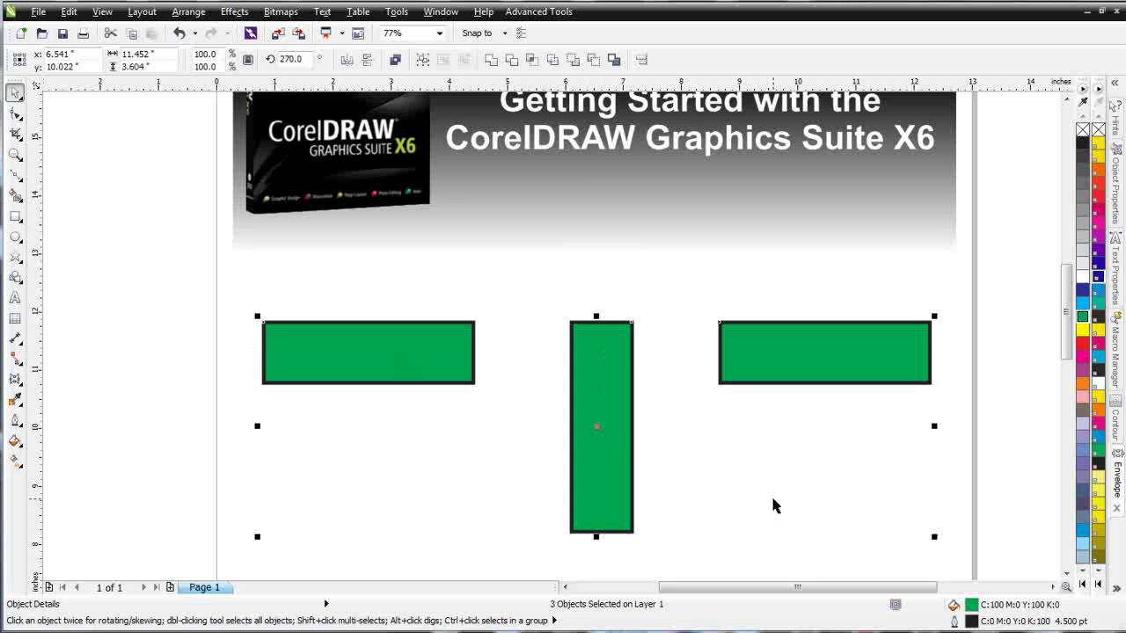
key(b)
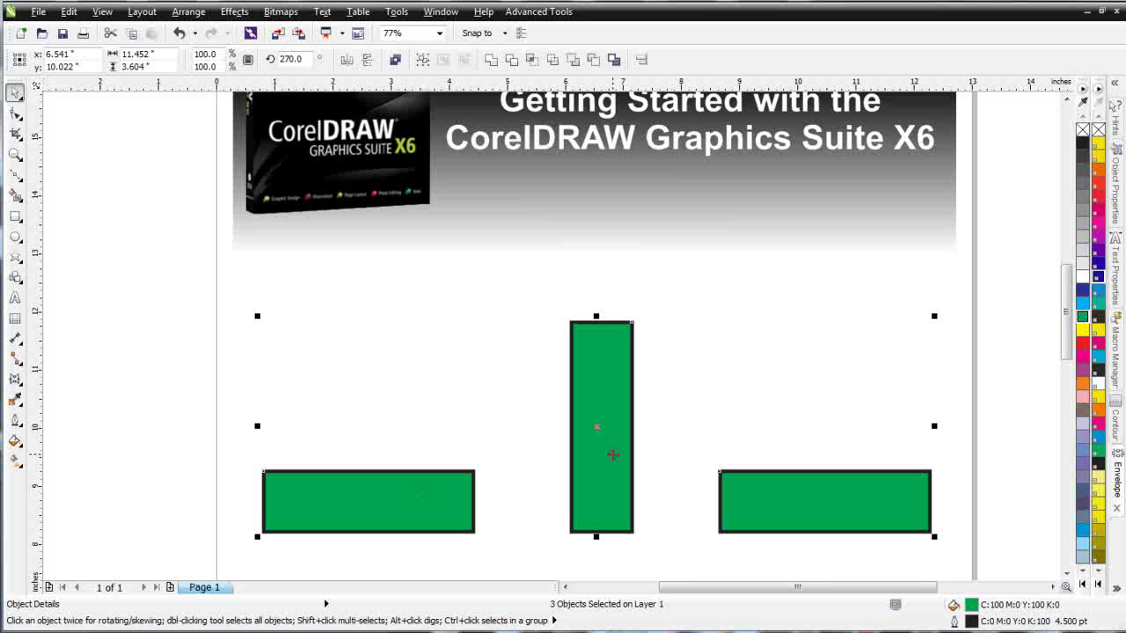
key(c)
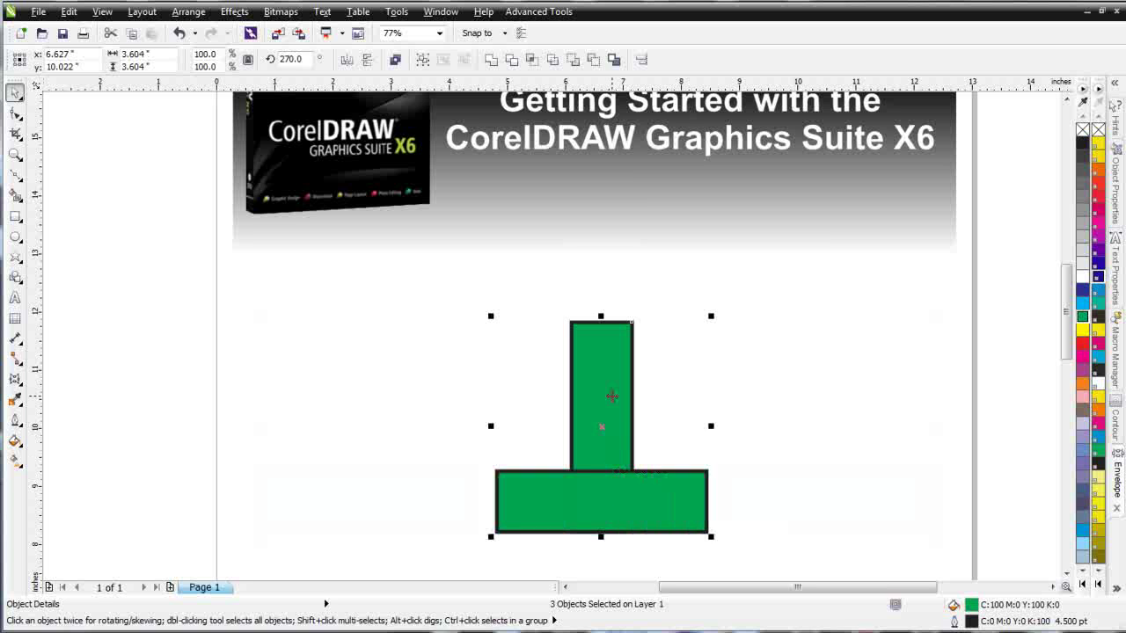
key(ctrl+z)
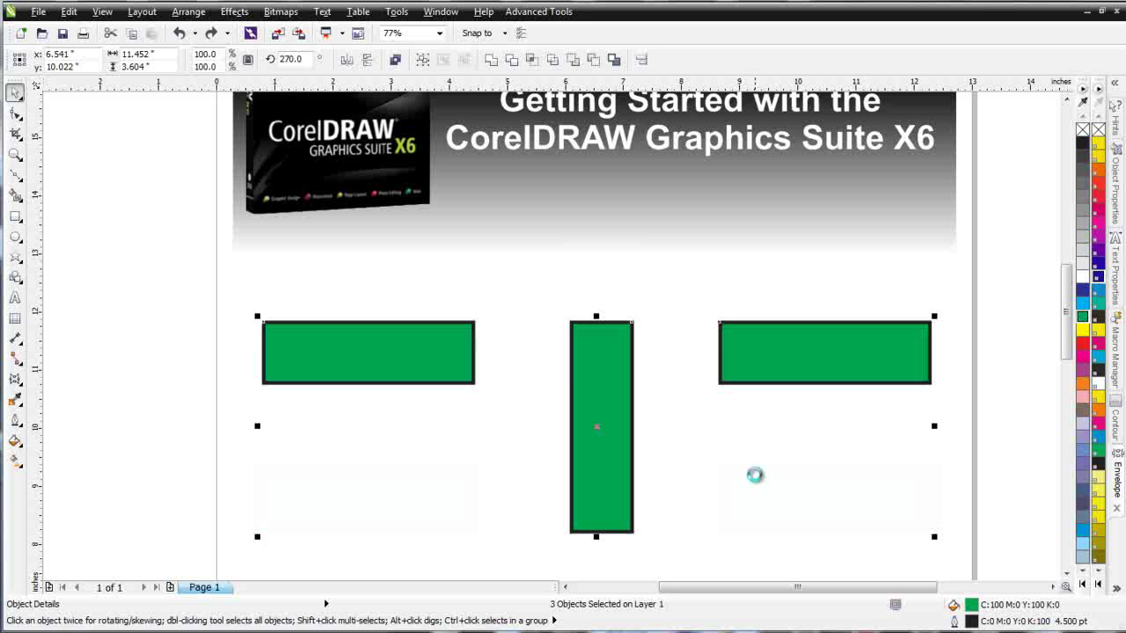
key(ctrl+z)
Step: Move the left and right rectangles beneath the middle one into a vertical stack and select all three
click(755, 481)
click(402, 347)
drag(402, 347, 628, 543)
drag(757, 369, 538, 443)
drag(590, 539, 599, 537)
drag(455, 297, 719, 567)
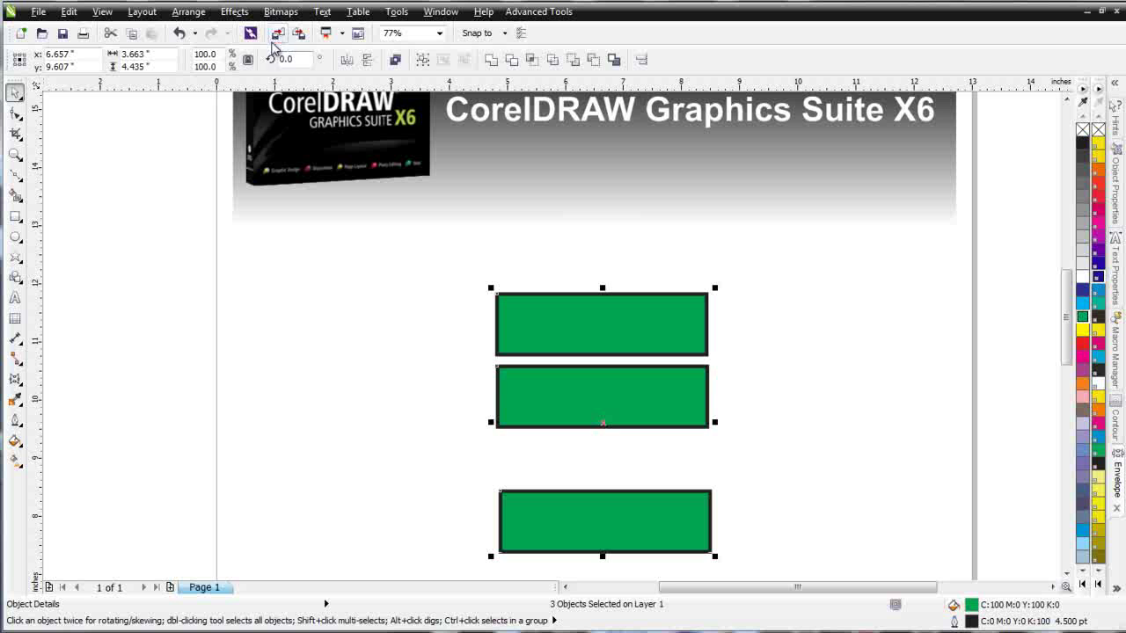
Step: Distribute the three stacked rectangles by their bottom edges using Arrange > Align and Distribute
click(188, 11)
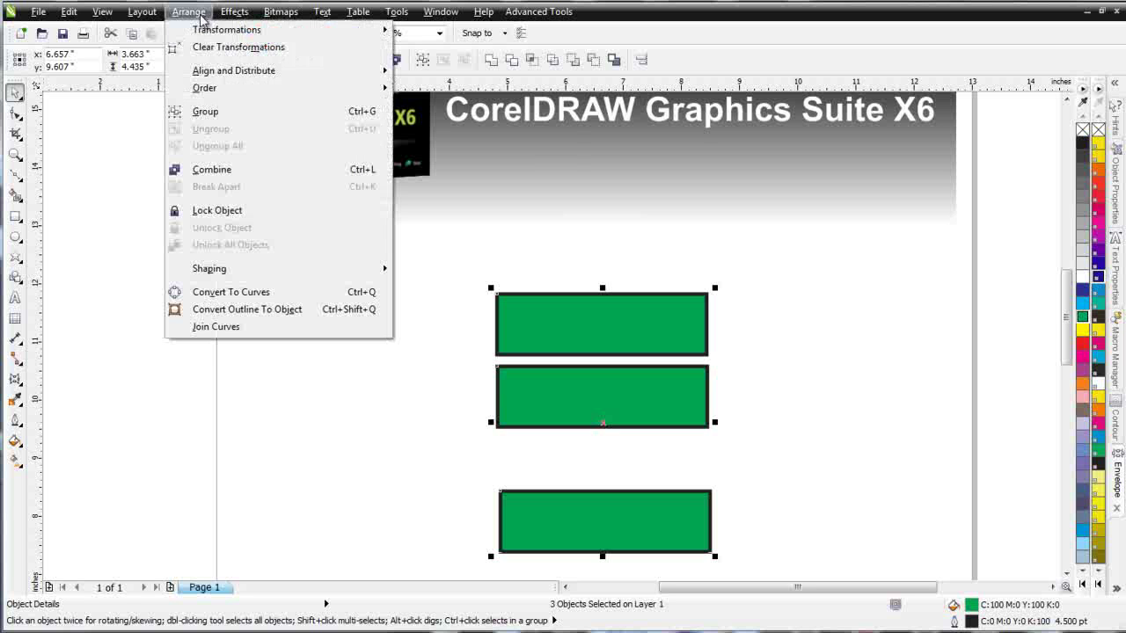
mouse_move(244, 77)
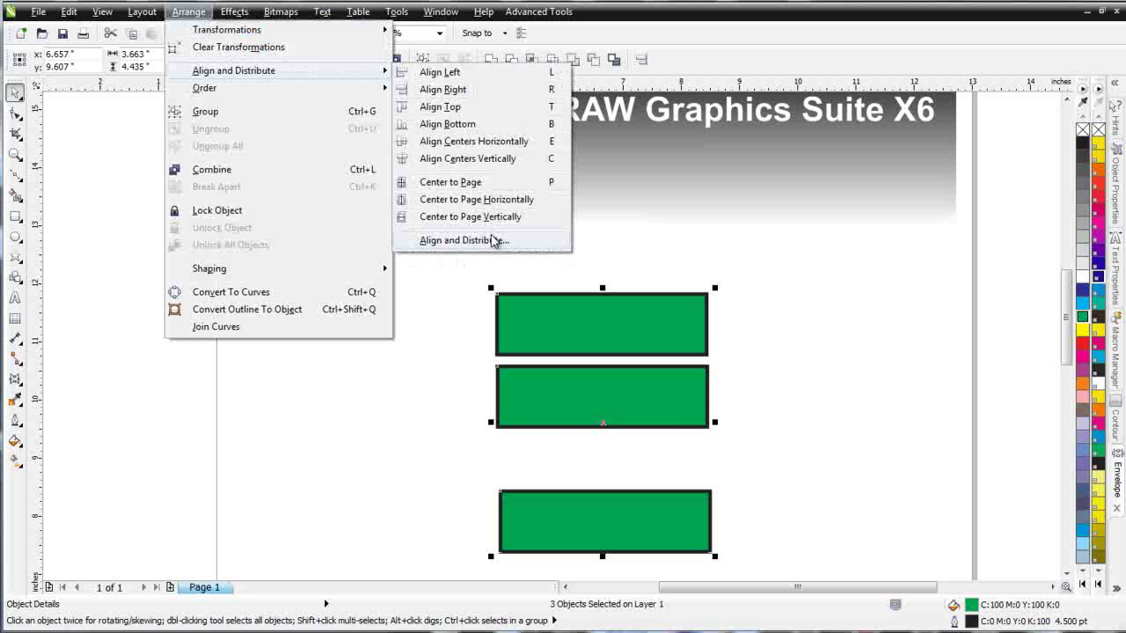
click(494, 240)
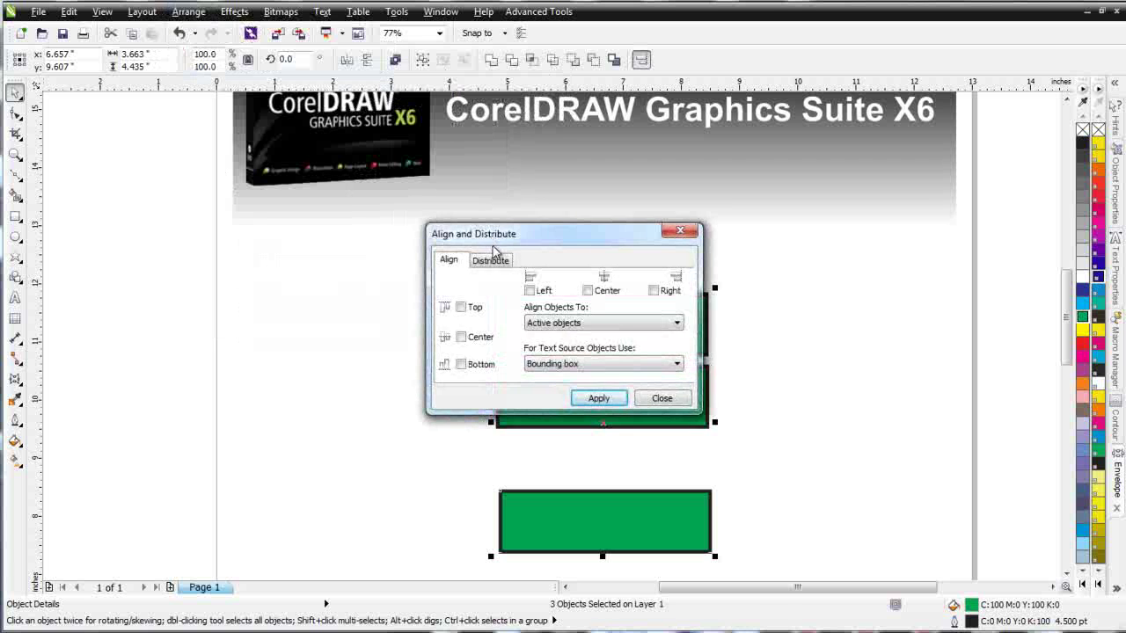
click(491, 261)
drag(556, 242, 273, 227)
click(179, 330)
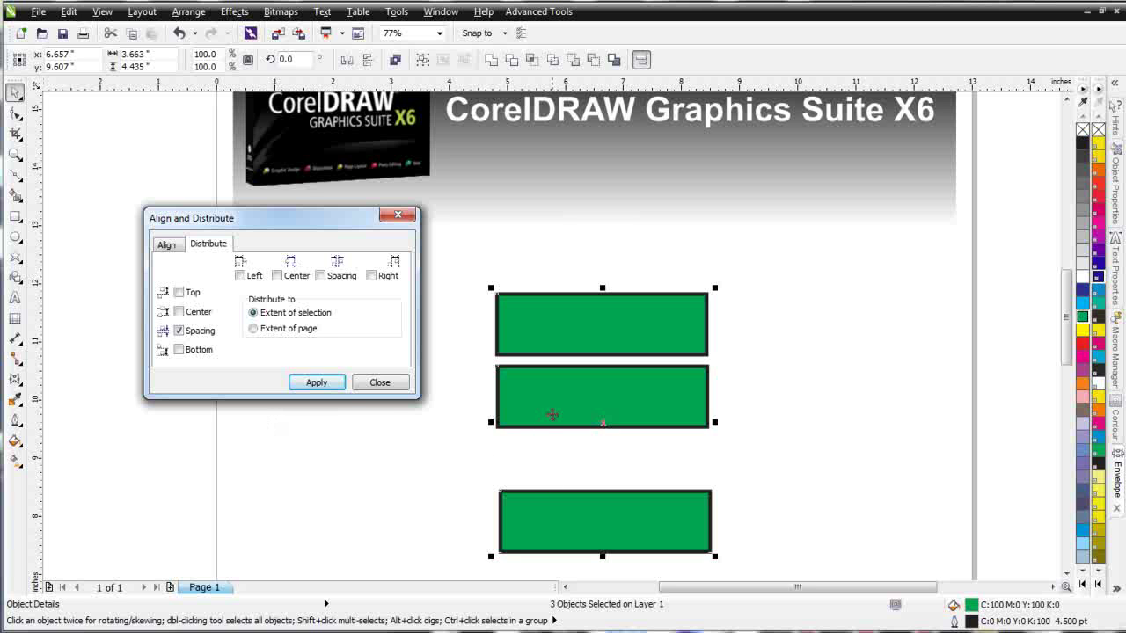
click(178, 313)
click(180, 293)
click(178, 350)
click(316, 384)
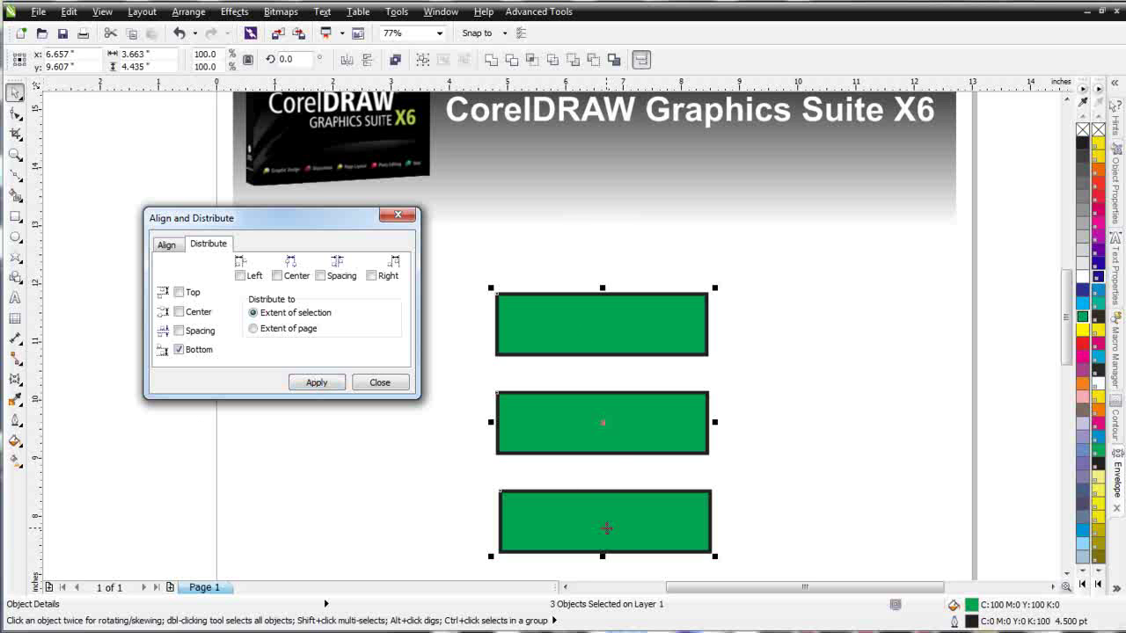
Step: Reselect all three stacked rectangles and put the selection into rotation mode
click(751, 427)
click(562, 449)
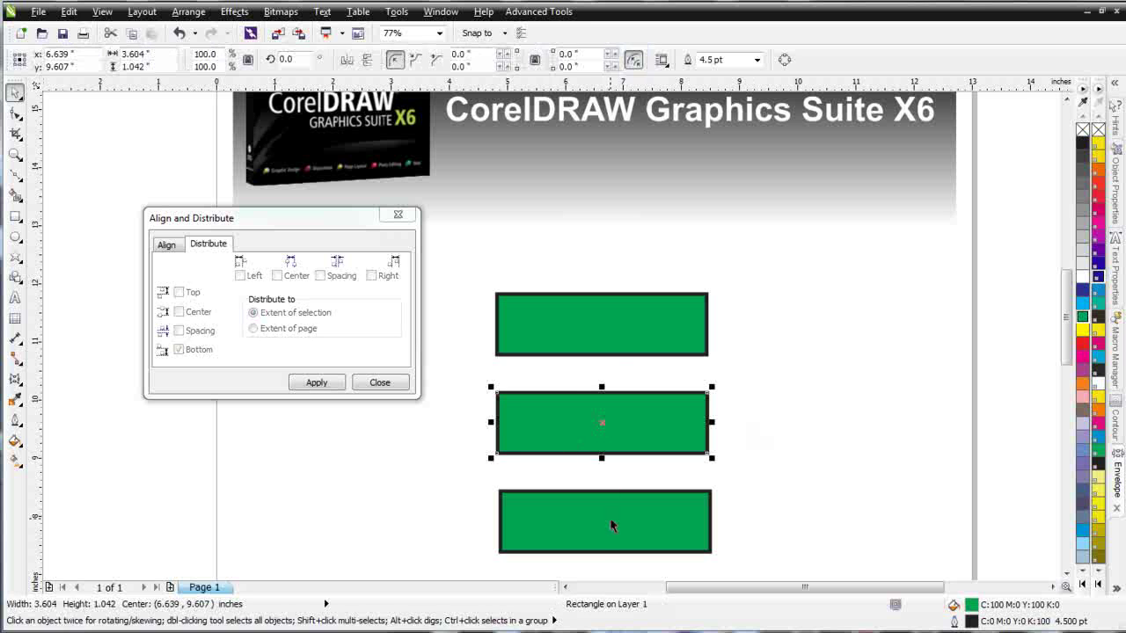
shift+click(612, 525)
shift+click(609, 346)
click(620, 341)
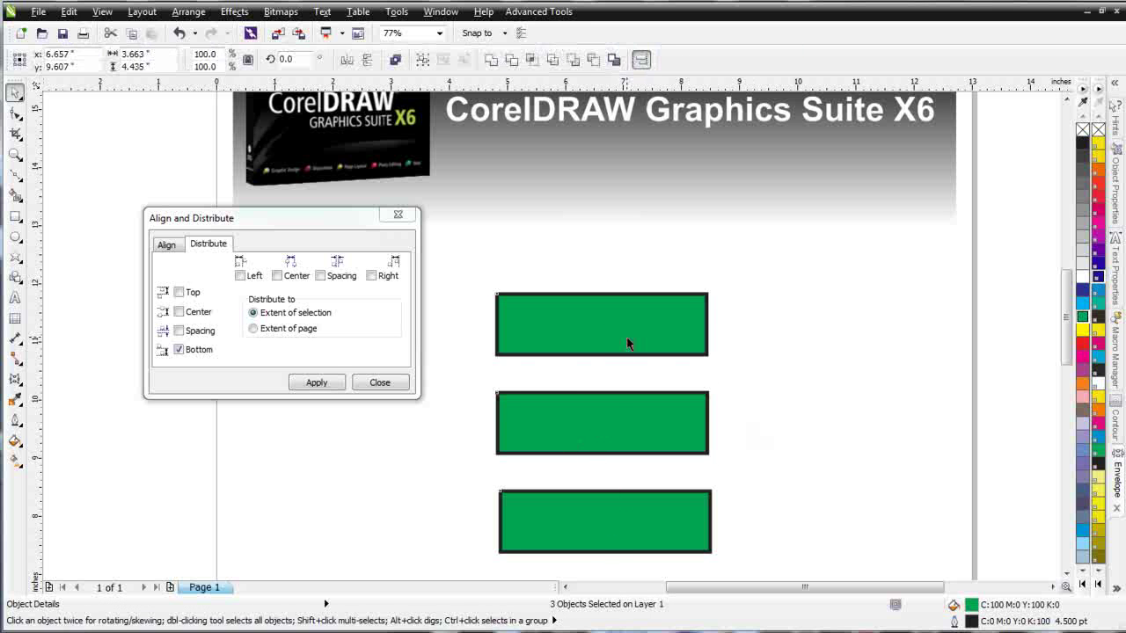
Step: Rotate the three rectangles upright into vertical bars and rearrange them in a row
drag(711, 297, 731, 531)
click(781, 480)
drag(730, 473, 940, 458)
drag(614, 454, 640, 454)
drag(489, 453, 343, 413)
mouse_move(637, 428)
mouse_down()
mouse_move(628, 409)
mouse_move(618, 416)
mouse_up()
drag(910, 392, 854, 394)
Step: Distribute the selected bars horizontally by Spacing, then by Center, and close Align and Distribute
shift+click(616, 387)
shift+click(471, 447)
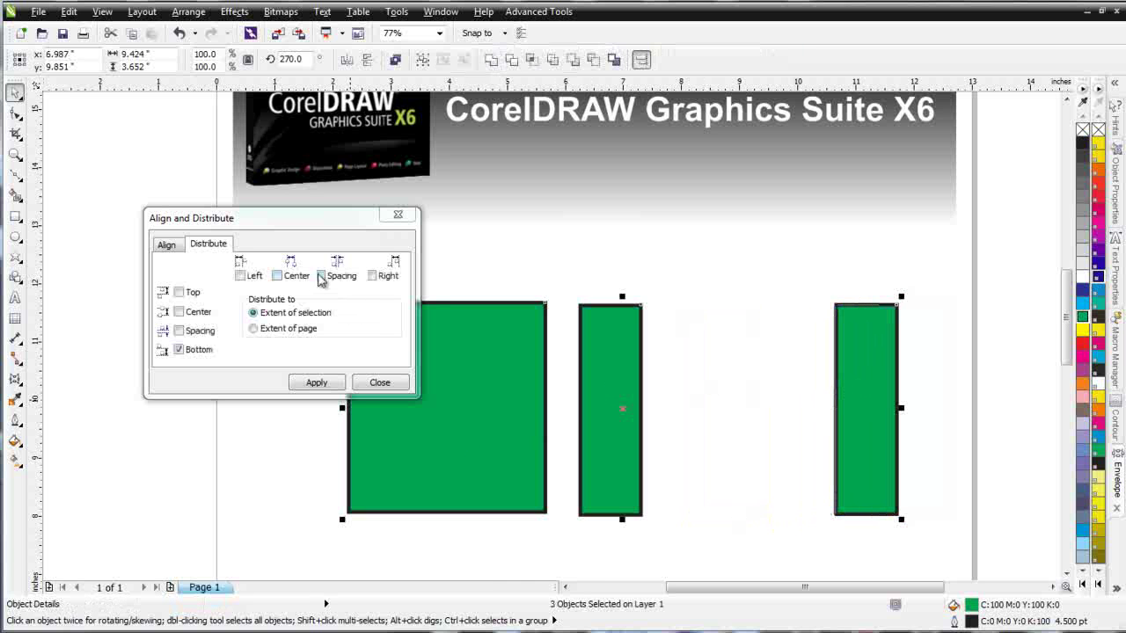
click(320, 275)
click(318, 382)
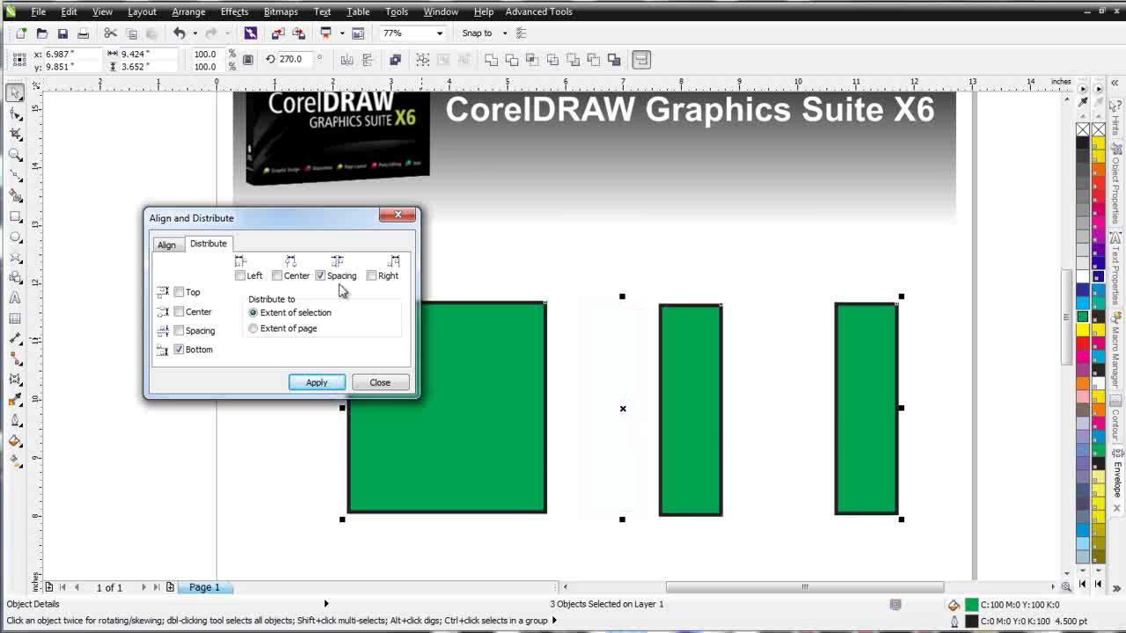
click(277, 275)
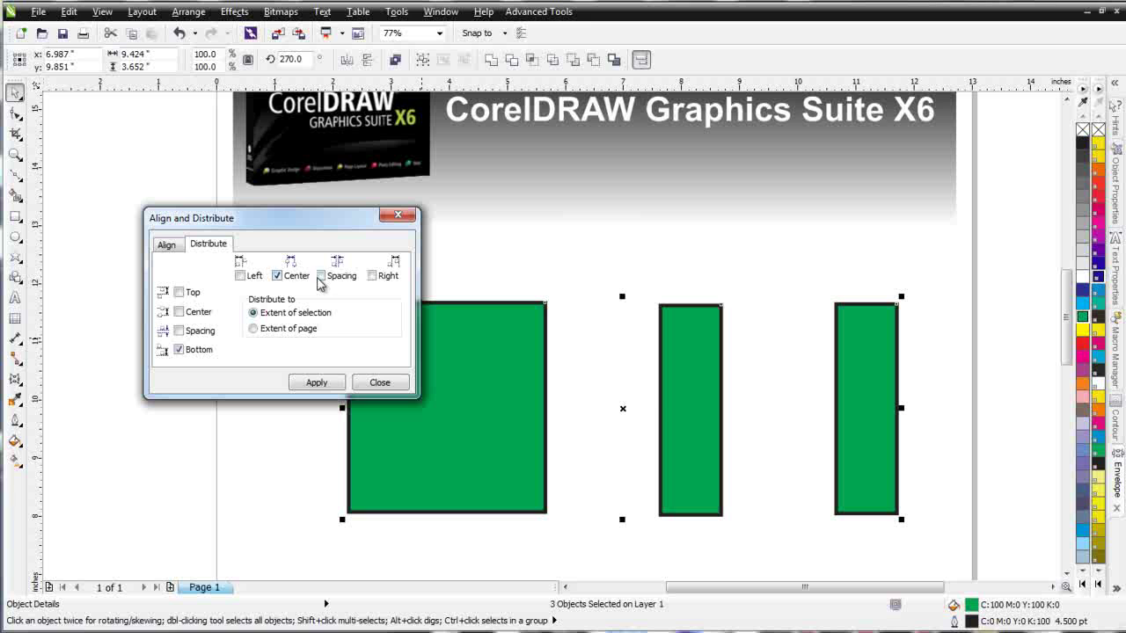
click(318, 383)
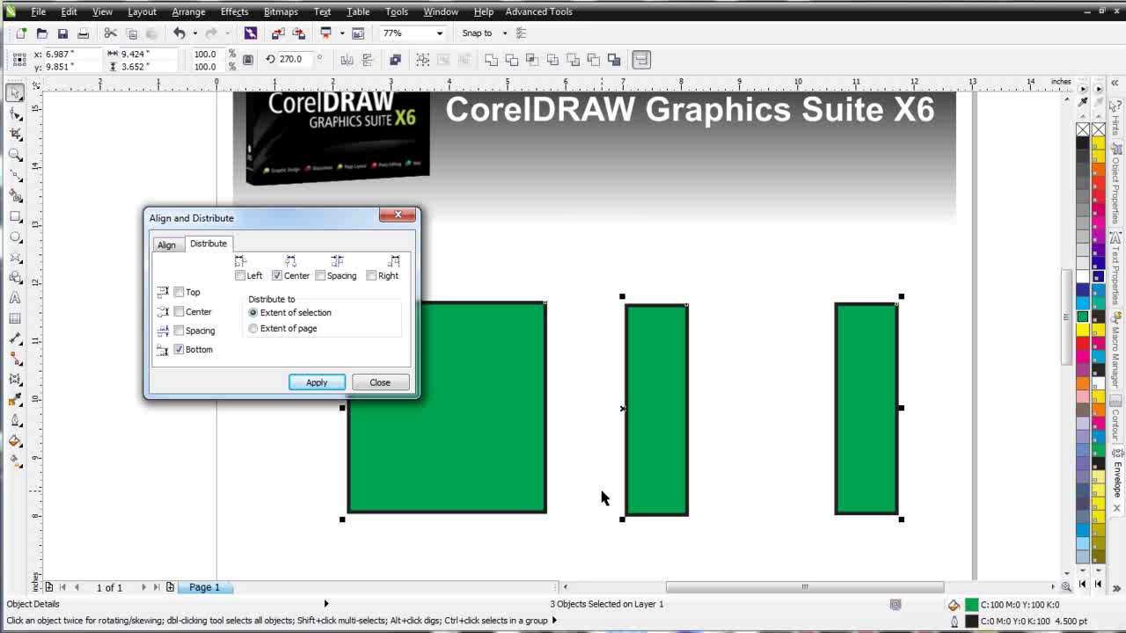
click(376, 383)
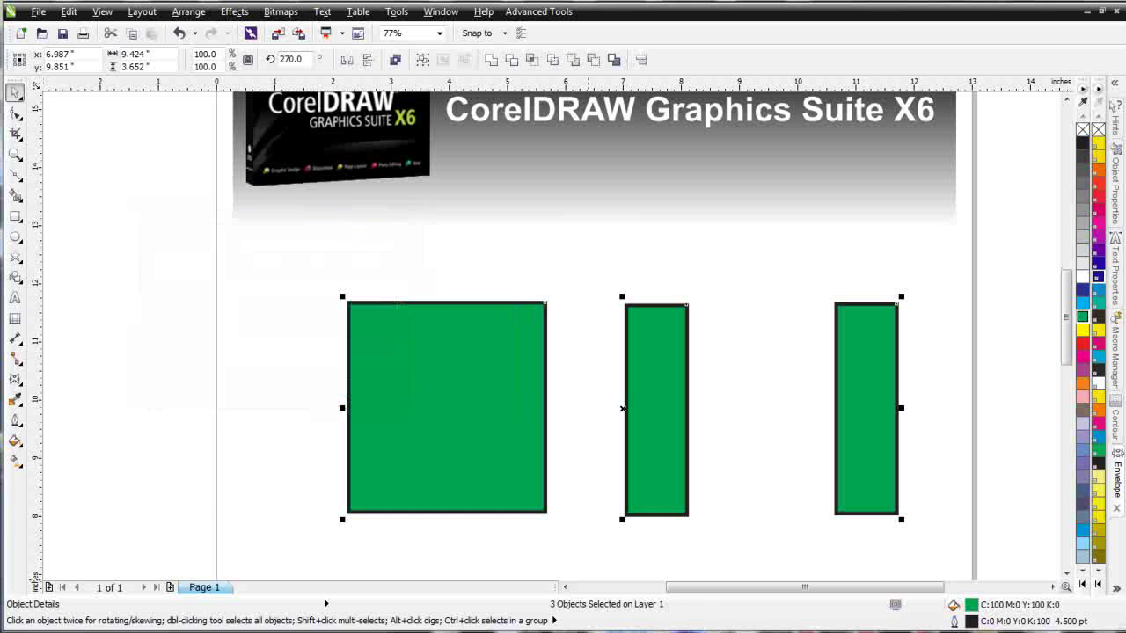